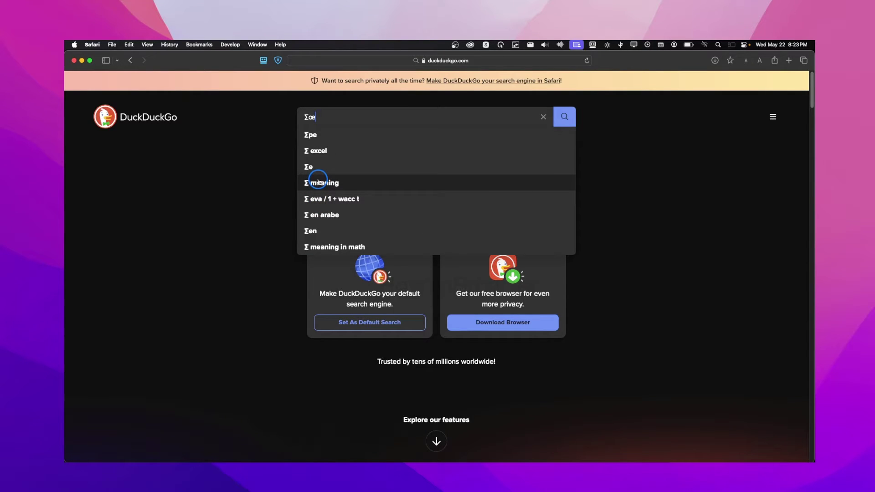
# Search DuckDuckGo for 'change my vehicle uber eats', replacing the leftover query
pyautogui.press('Escape')
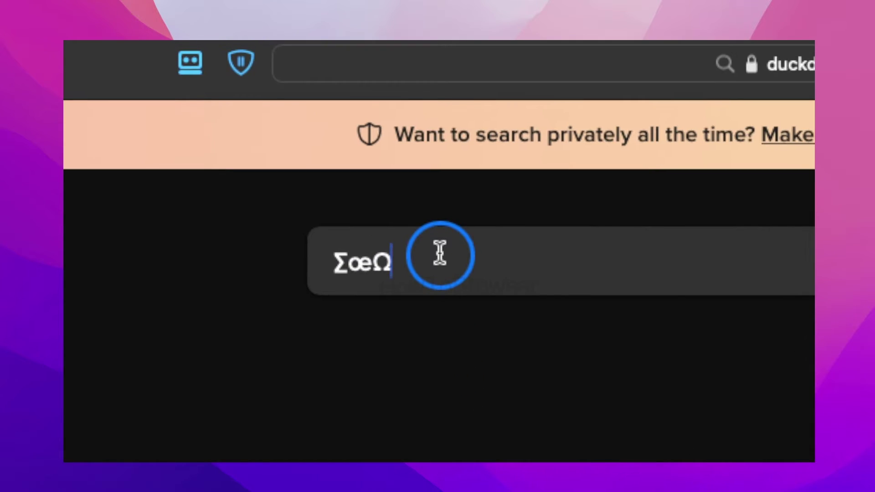
pyautogui.doubleClick(441, 255)
pyautogui.press('BackSpace')
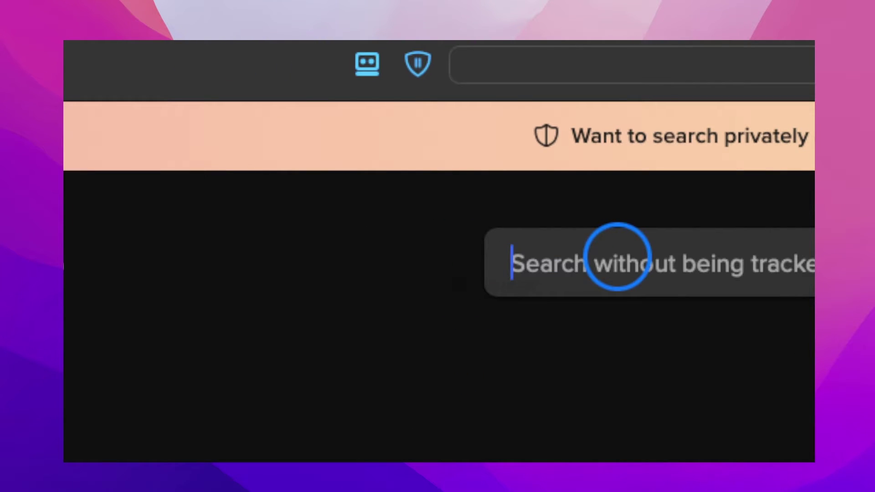
pyautogui.write('change my vehic')
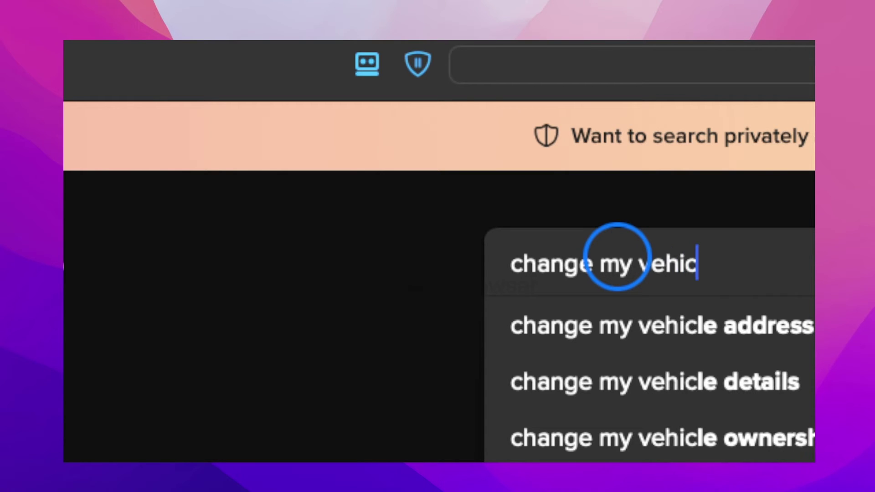
pyautogui.write('le uber eats')
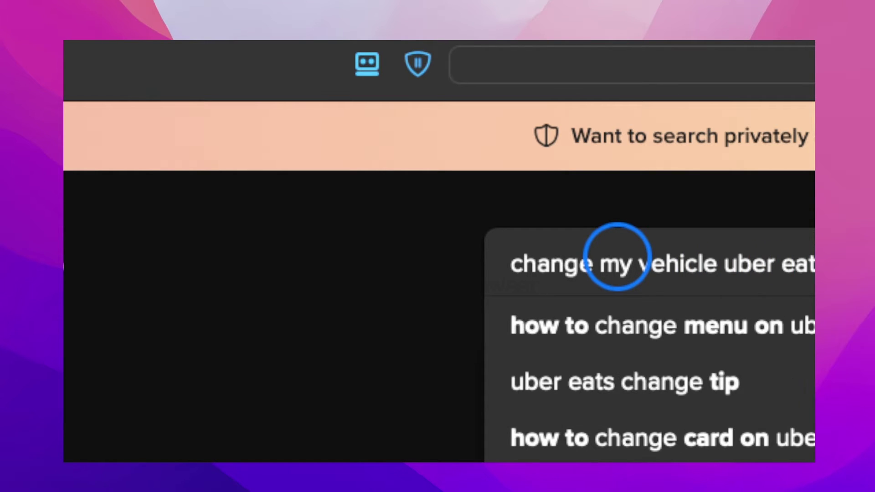
pyautogui.press('Return')
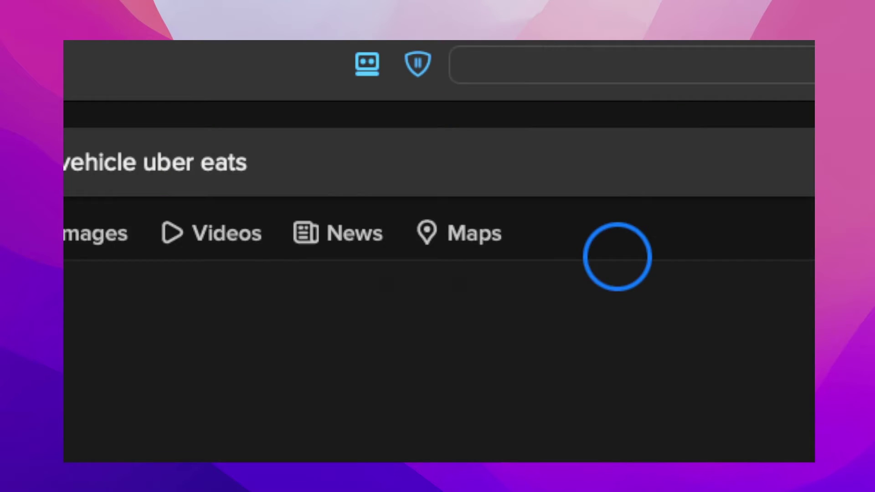
pyautogui.scroll(-3, 439, 260)
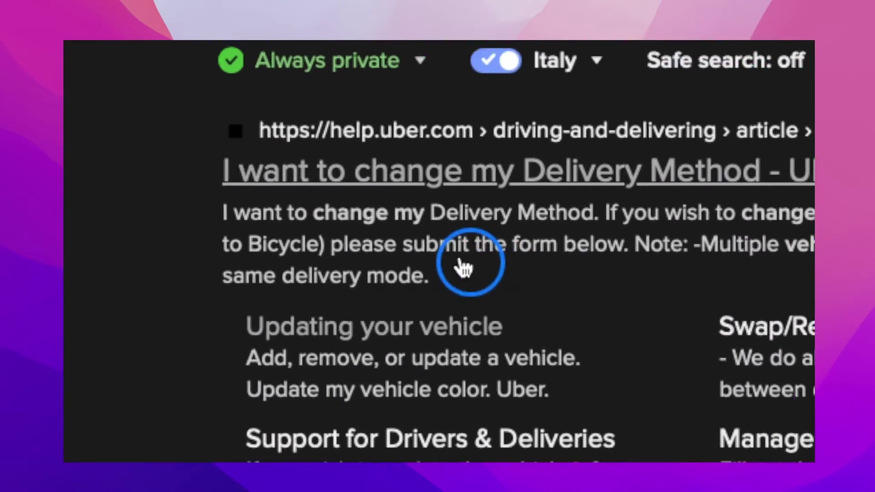
pyautogui.scroll(2, 444, 264)
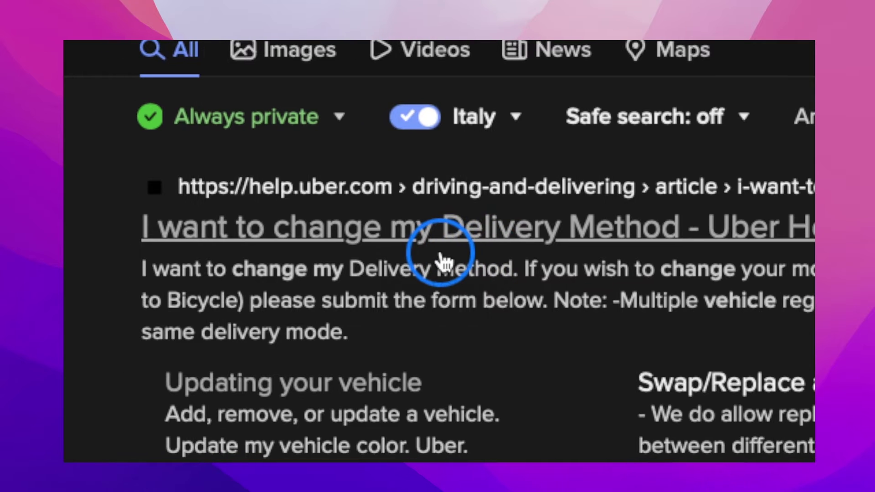
pyautogui.scroll(-5, 443, 263)
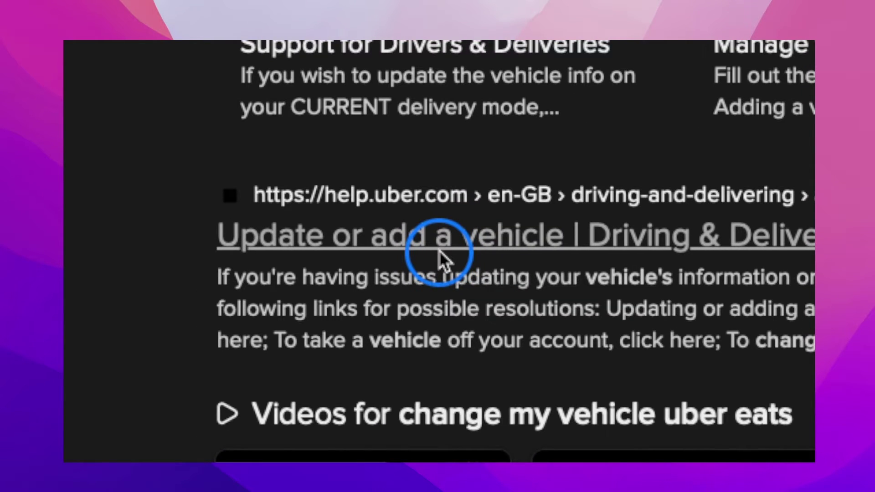
pyautogui.click(439, 252)
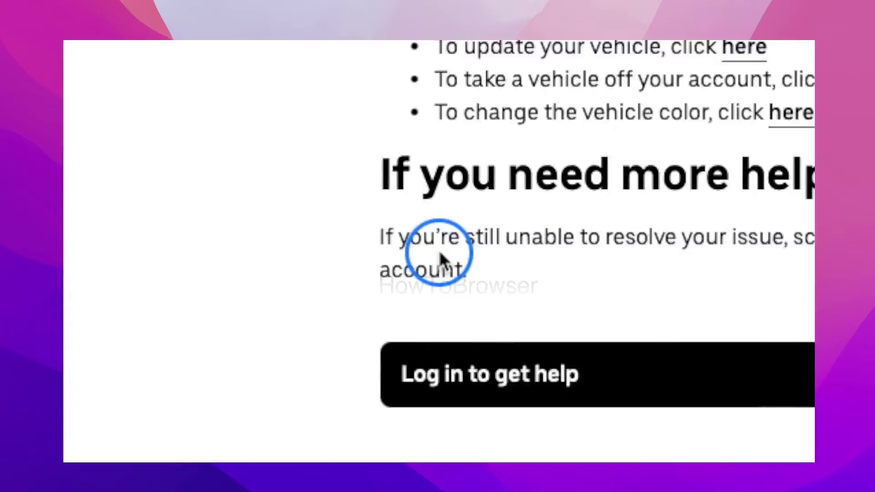
pyautogui.scroll(5, 440, 254)
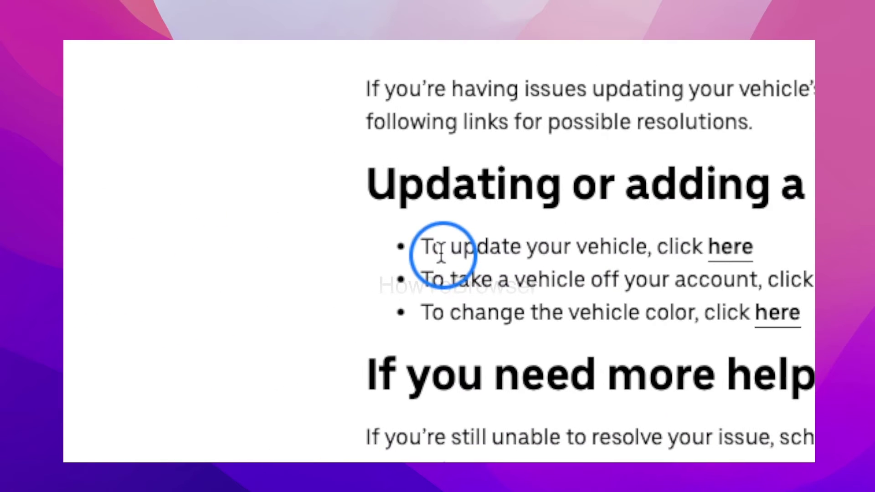
pyautogui.moveTo(344, 255); pyautogui.dragTo(441, 254)
# Follow the 'here' link to Uber Help's vehicle article leading to the Remove a vehicle form
pyautogui.click(441, 253)
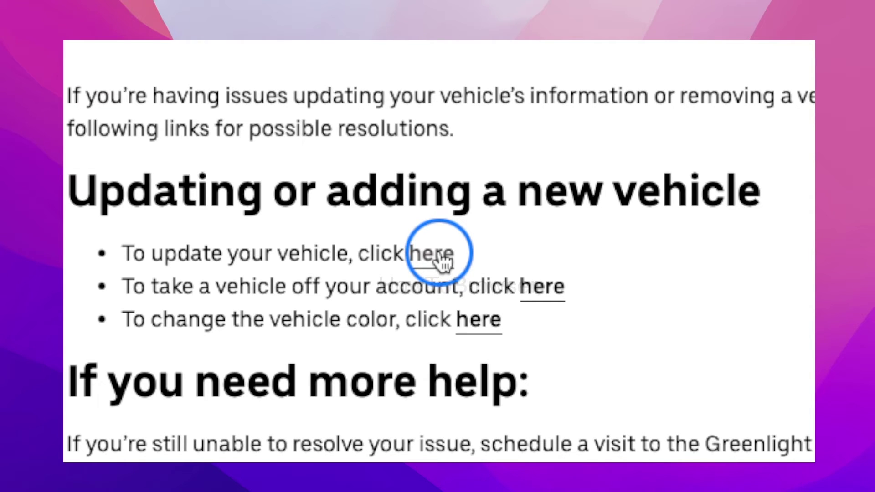
pyautogui.click(439, 253)
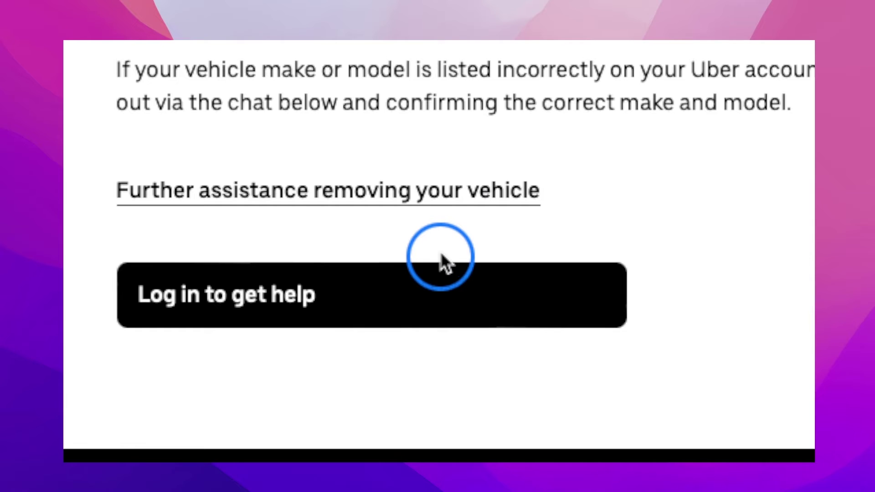
pyautogui.scroll(3, 440, 250)
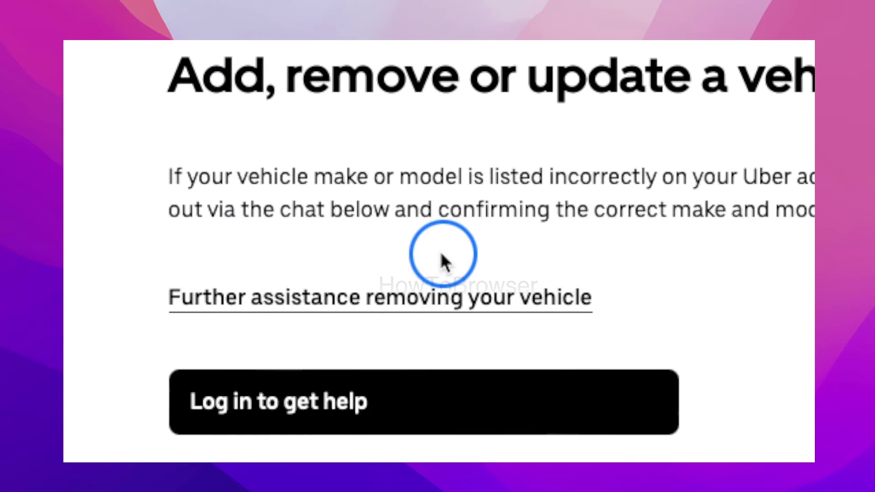
pyautogui.scroll(-1, 441, 260)
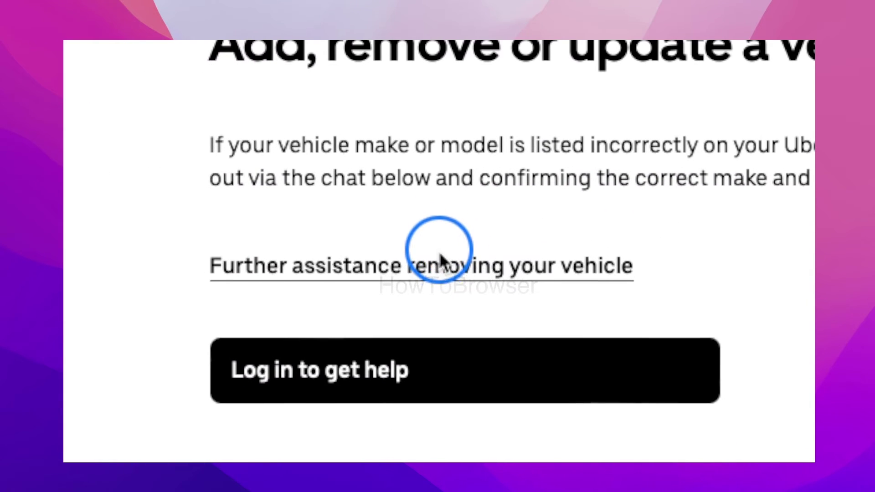
pyautogui.click(439, 252)
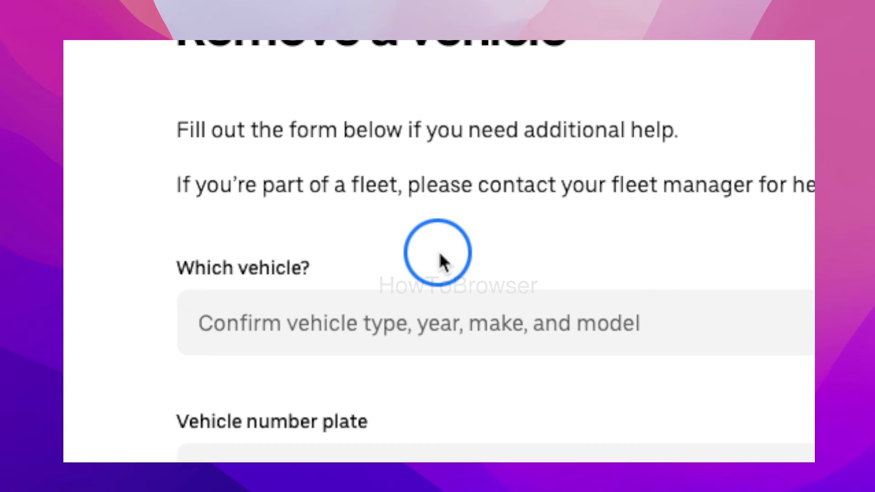
pyautogui.scroll(-1, 441, 256)
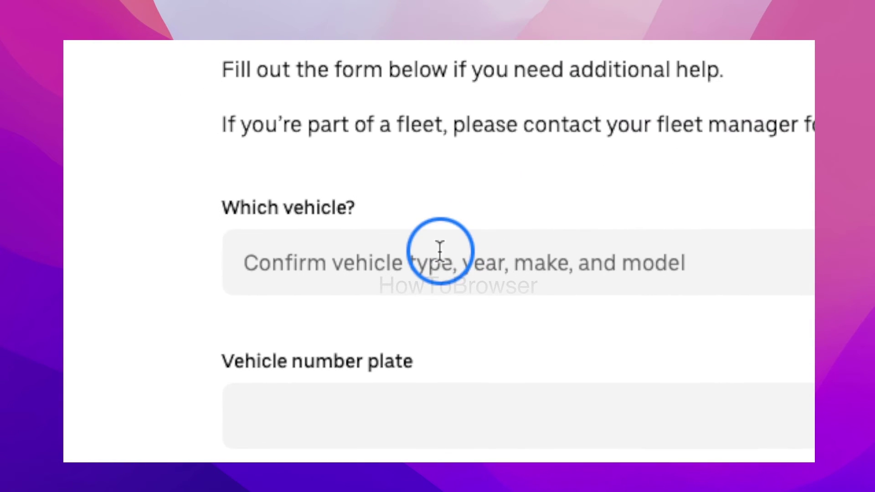
pyautogui.click(440, 250)
pyautogui.scroll(-1, 445, 256)
pyautogui.scroll(-1, 446, 258)
pyautogui.scroll(-1, 443, 255)
pyautogui.scroll(2, 440, 252)
pyautogui.click(439, 250)
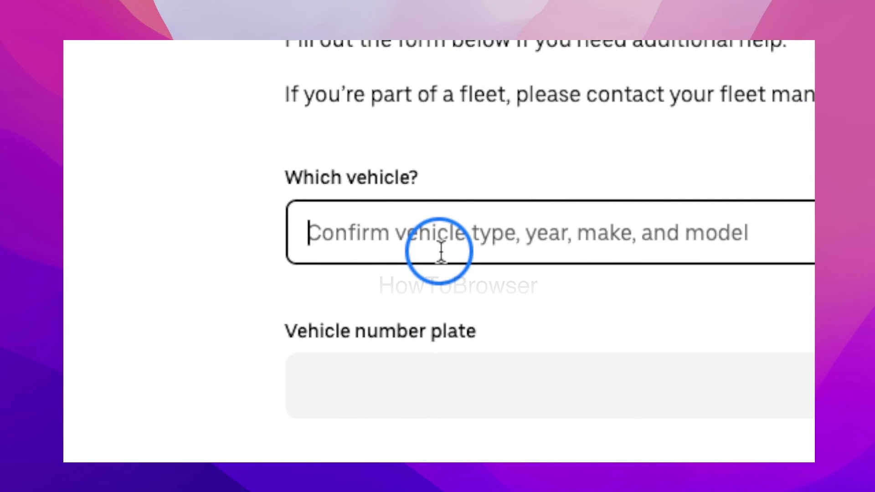
pyautogui.scroll(-1, 441, 257)
pyautogui.click(440, 250)
pyautogui.scroll(-2, 442, 258)
pyautogui.click(439, 260)
pyautogui.scroll(-2, 442, 259)
pyautogui.scroll(-1, 441, 258)
pyautogui.click(442, 260)
pyautogui.scroll(1, 443, 259)
pyautogui.click(439, 250)
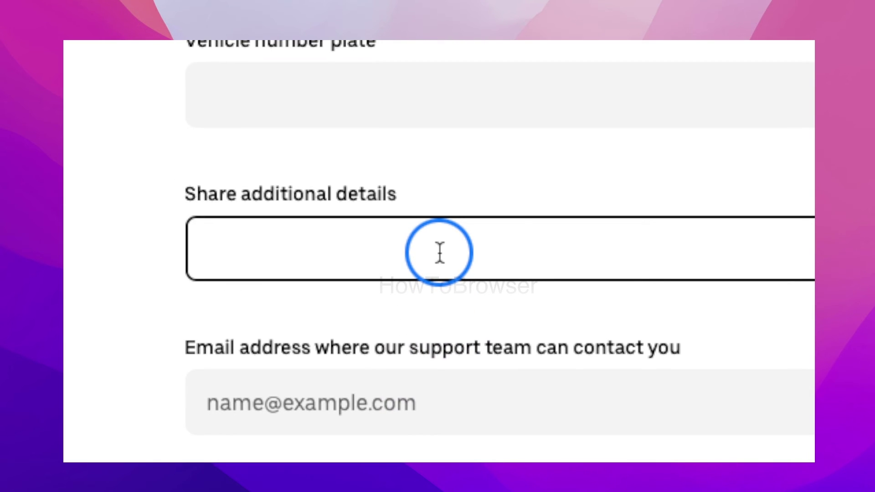